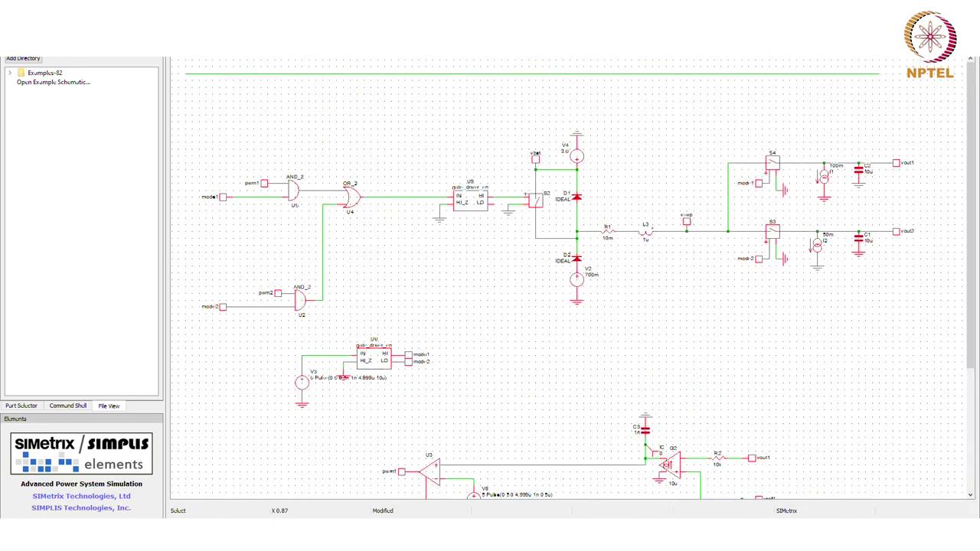
Plot inductor L3's current I(L3-N), then zoom in near 2.9 ms to show its switching pulses.
key(alt+p)
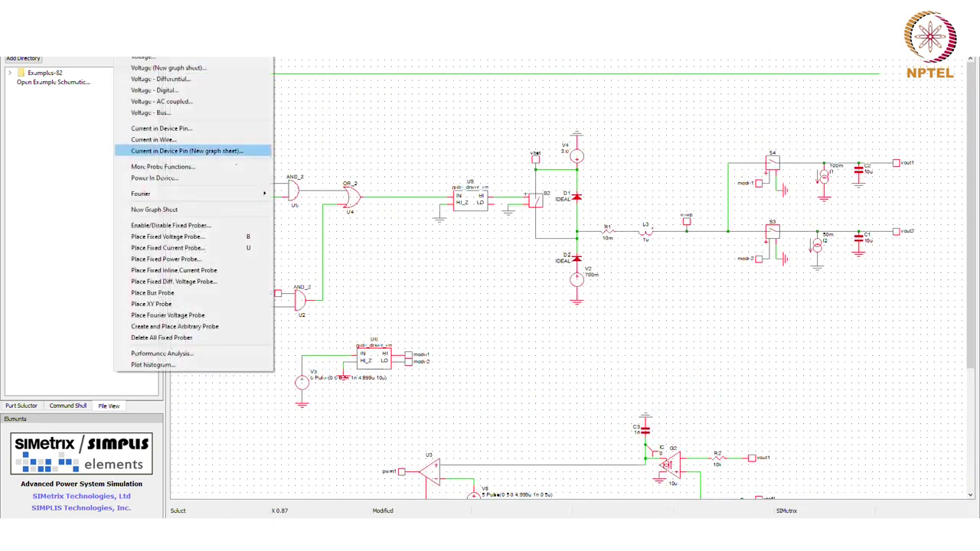
key(Return)
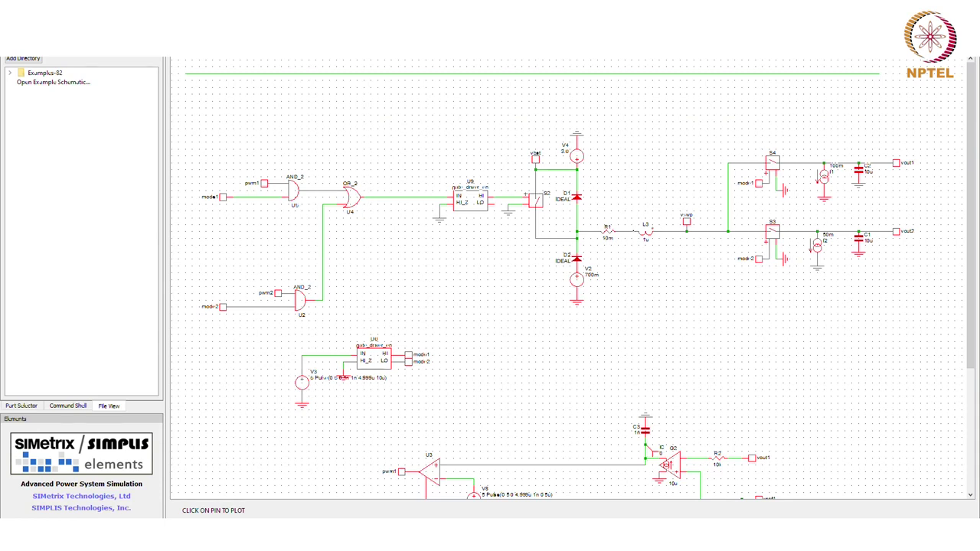
click(635, 230)
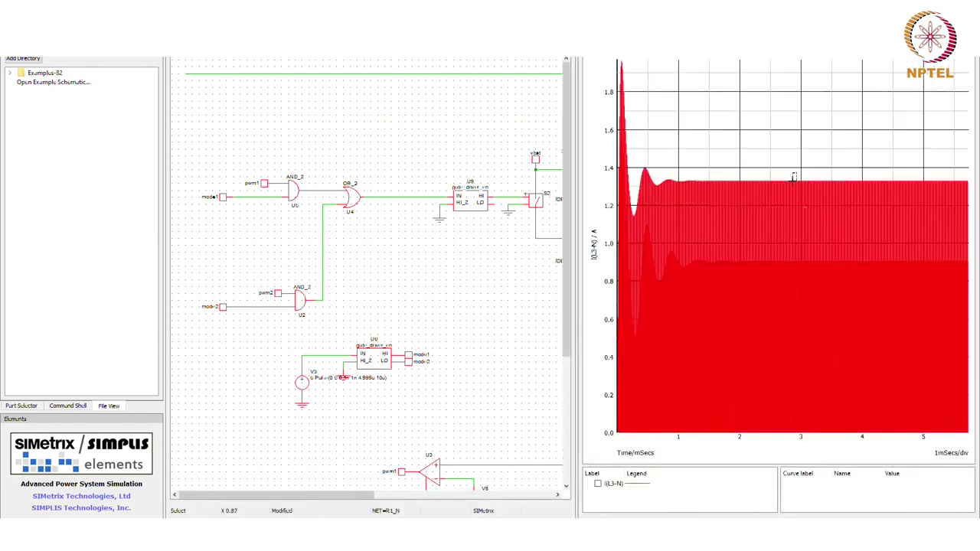
drag(794, 177, 799, 438)
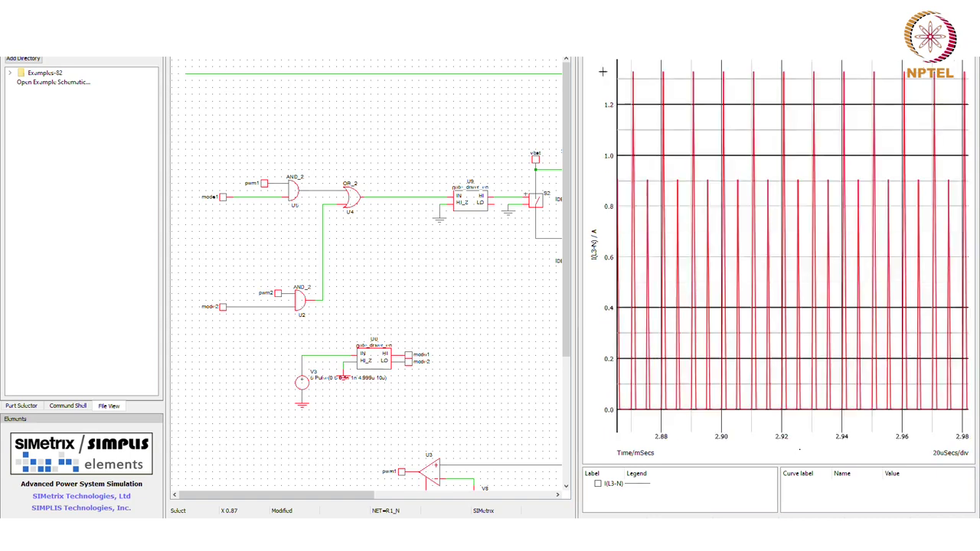
drag(674, 58, 736, 427)
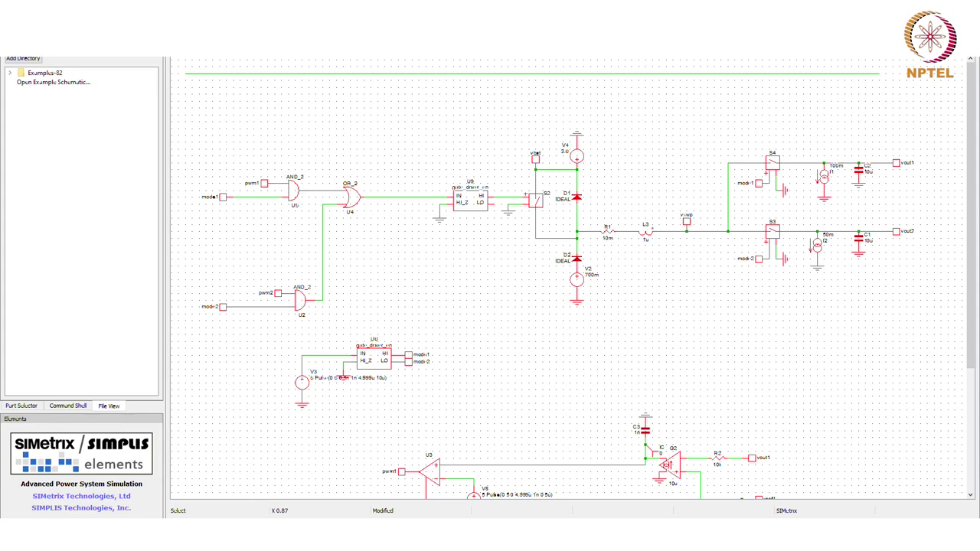
Plot switch-node voltage S2-N, zoom to 2.205–2.230 ms, then close the graph.
click(138, 61)
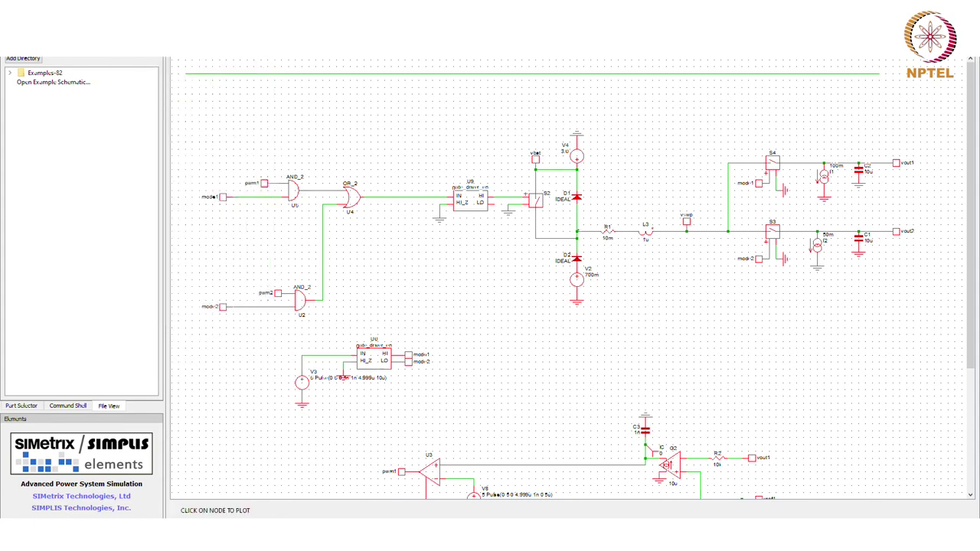
click(536, 222)
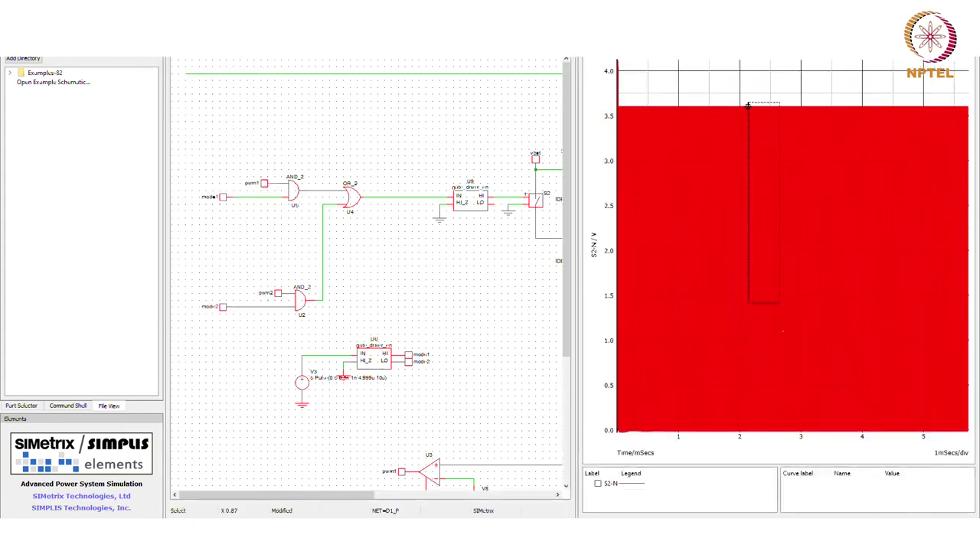
drag(748, 106, 764, 434)
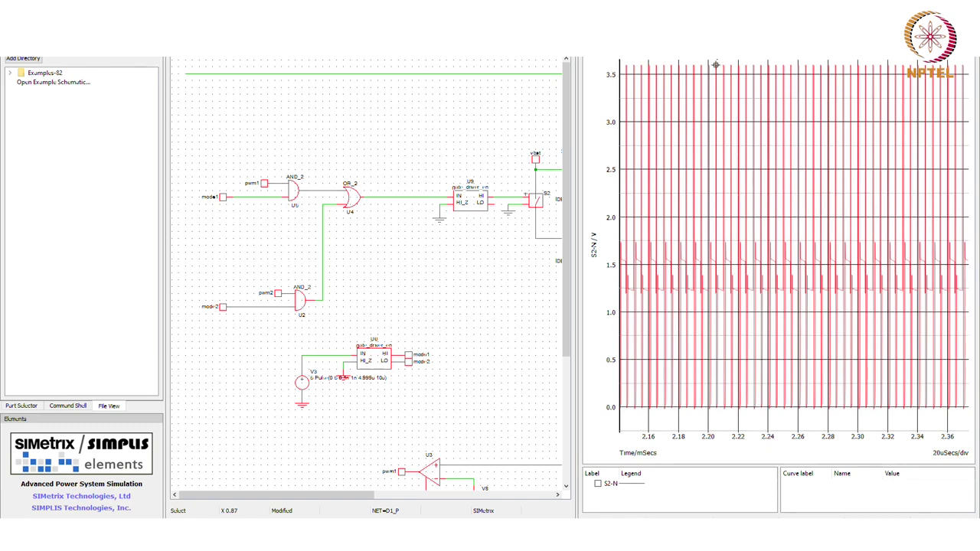
drag(715, 65, 756, 455)
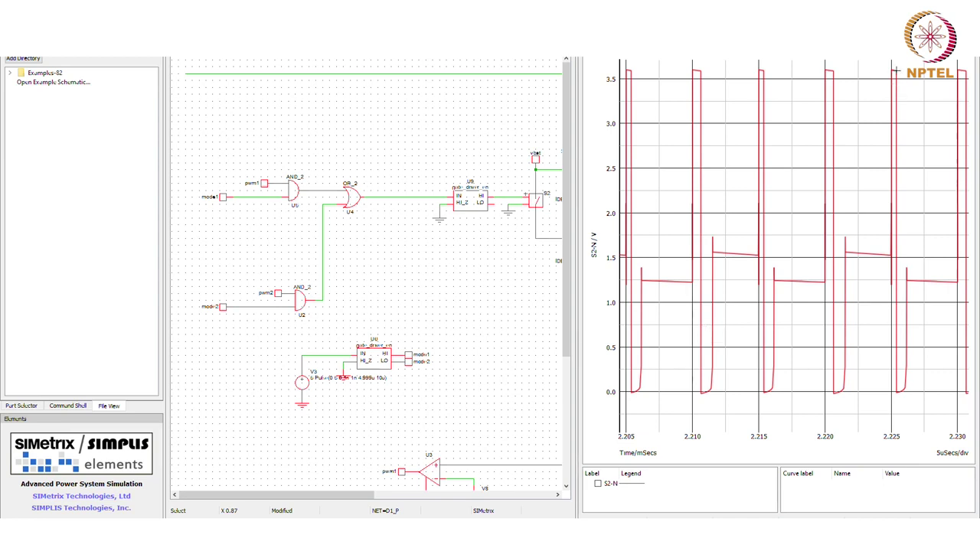
key(alt+Tab)
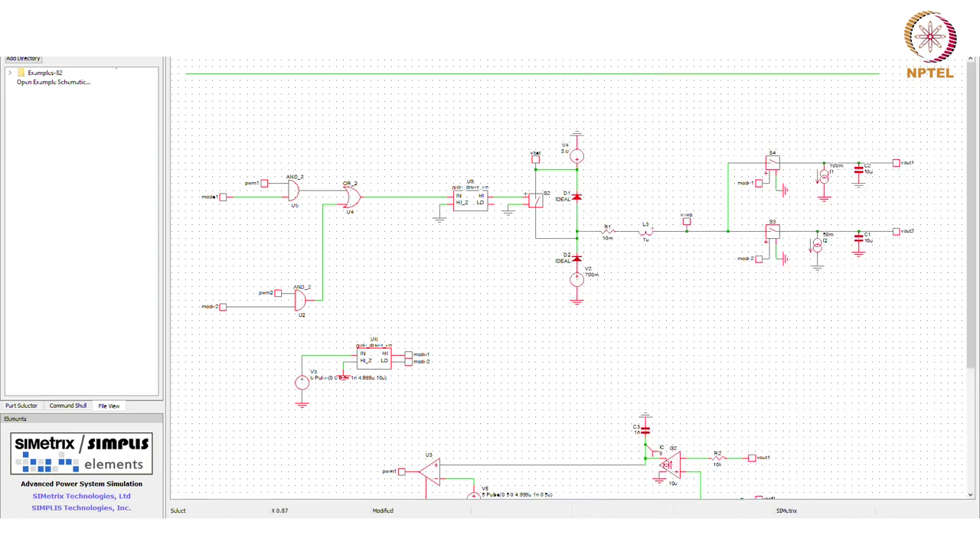
scroll(567, 276, down, 5)
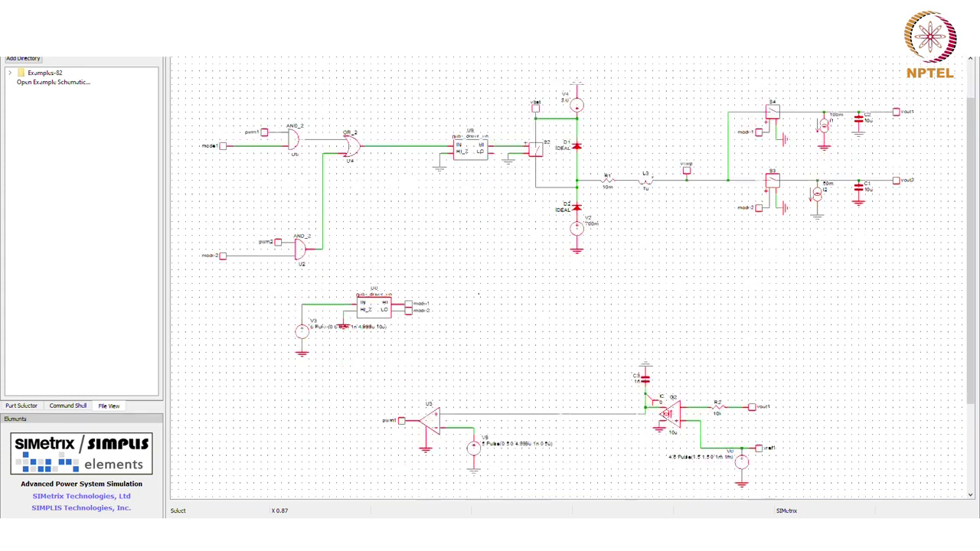
scroll(566, 275, up, 5)
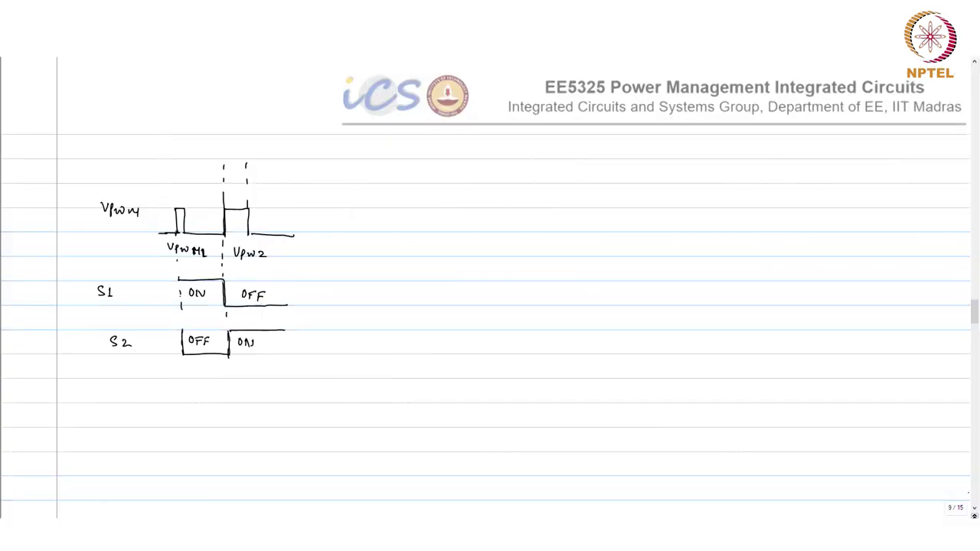
Write the title 'SIDO' on a blank notes page.
scroll(490, 288, down, 3)
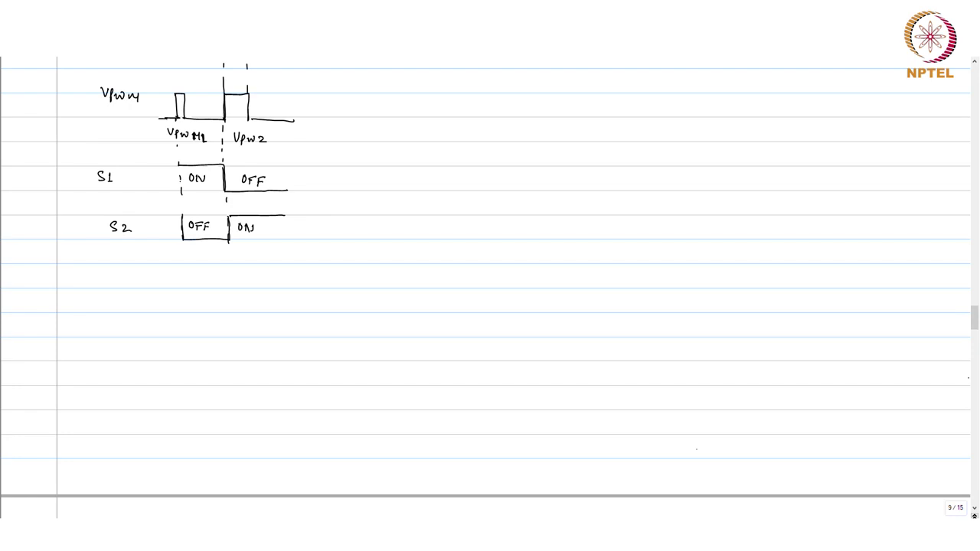
scroll(490, 288, down, 6)
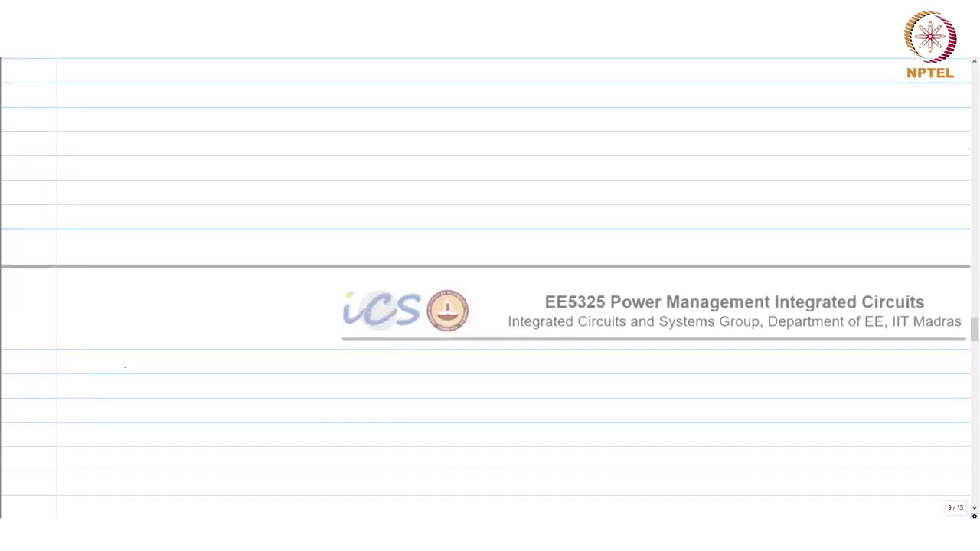
mouse_move(126, 364)
mouse_down()
mouse_move(121, 373)
mouse_move(146, 366)
mouse_move(196, 378)
mouse_up()
drag(205, 366, 205, 383)
drag(204, 373, 214, 373)
Draw the inductor wire, switch legs, the two output branches and the first output capacitor.
scroll(491, 307, down, 2)
mouse_move(152, 332)
mouse_down()
mouse_move(244, 332)
mouse_move(231, 352)
mouse_up()
drag(242, 356, 242, 374)
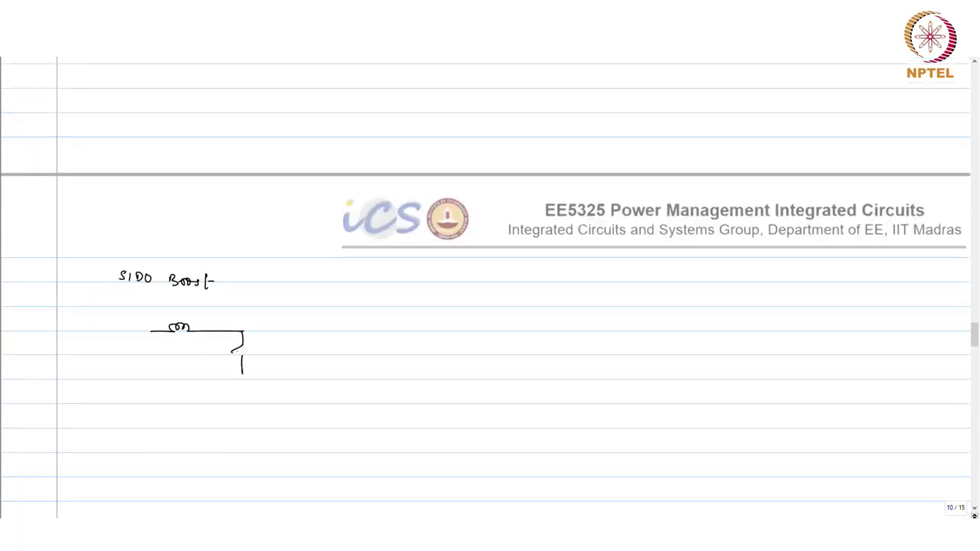
drag(244, 332, 276, 332)
mouse_move(275, 331)
mouse_down()
mouse_move(281, 323)
mouse_move(320, 331)
mouse_move(319, 351)
mouse_move(328, 350)
mouse_up()
mouse_move(308, 359)
mouse_down()
mouse_move(330, 357)
mouse_move(320, 374)
mouse_up()
mouse_move(261, 332)
mouse_down()
mouse_move(265, 418)
mouse_move(293, 422)
mouse_up()
mouse_move(290, 422)
mouse_down()
mouse_move(298, 411)
mouse_move(329, 424)
mouse_up()
drag(238, 372, 247, 372)
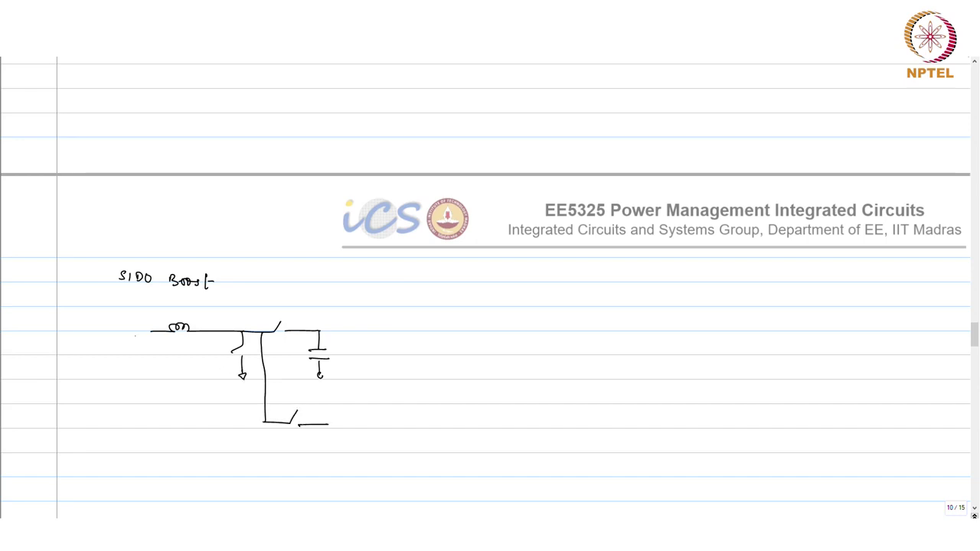
Add the input buffer labelled PWM, label the inductor L, and draw the second output capacitor.
mouse_move(135, 321)
mouse_down()
mouse_move(151, 330)
mouse_move(135, 323)
mouse_move(89, 341)
mouse_up()
drag(89, 337, 111, 340)
drag(177, 309, 185, 315)
drag(328, 425, 338, 443)
mouse_move(318, 452)
mouse_down()
mouse_move(338, 451)
mouse_move(328, 469)
mouse_up()
Label the outputs Vo1 and Vo2 and the switches S1 and S2.
drag(314, 317, 330, 333)
drag(324, 409, 349, 422)
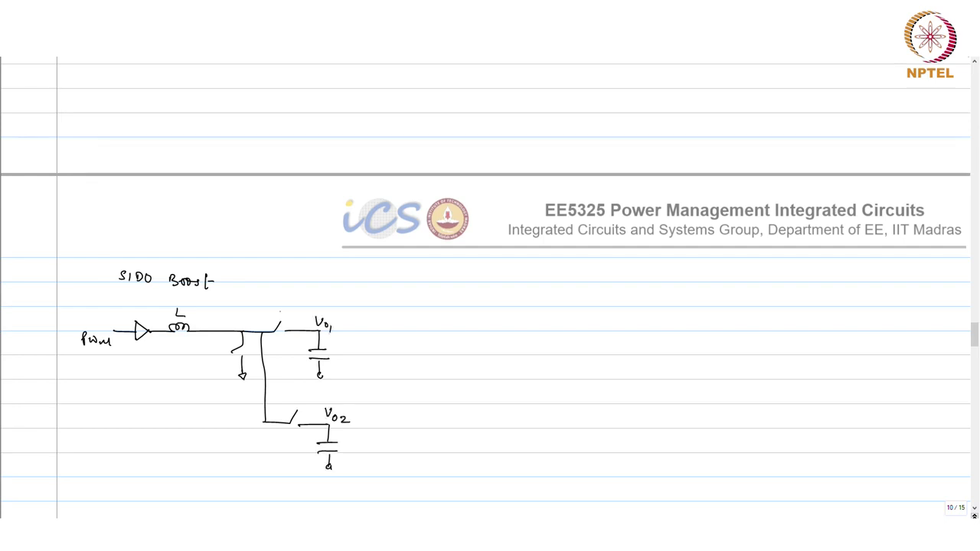
mouse_move(284, 309)
mouse_down()
mouse_move(278, 318)
mouse_move(288, 323)
mouse_up()
mouse_move(302, 396)
mouse_down()
mouse_move(293, 407)
mouse_move(321, 410)
mouse_up()
Switch back to the SIMetrix schematic and scroll to review the mode logic driving S2.
scroll(357, 414, down, 3)
key(alt+Tab)
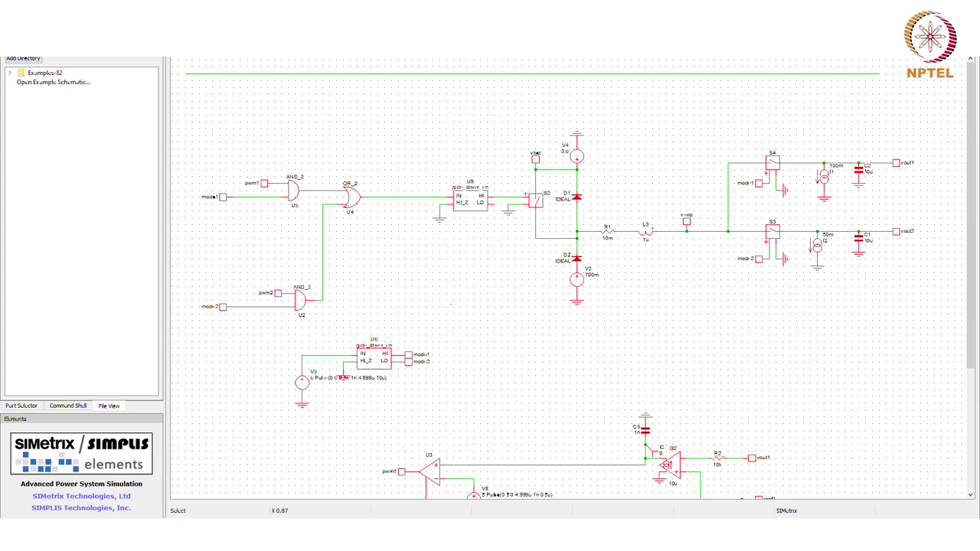
scroll(441, 315, down, 3)
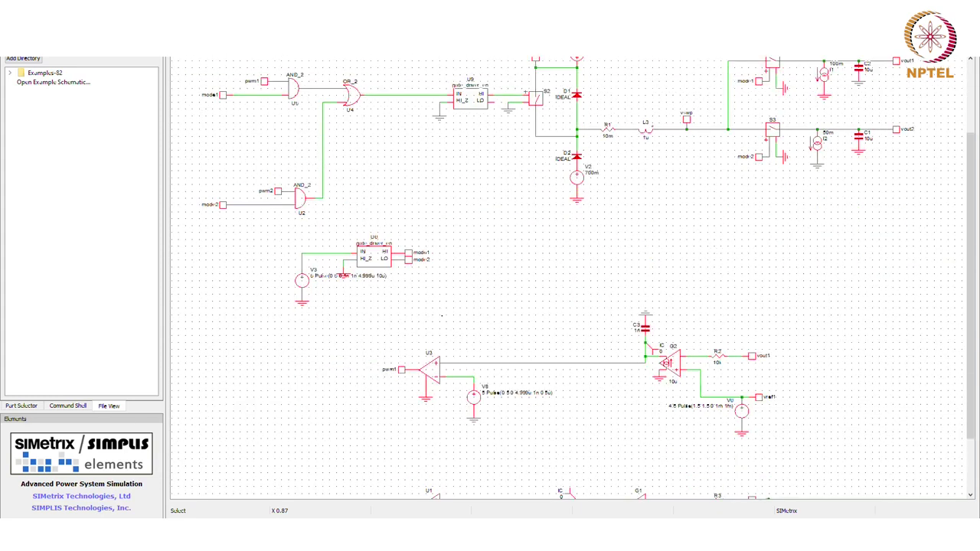
scroll(441, 315, up, 3)
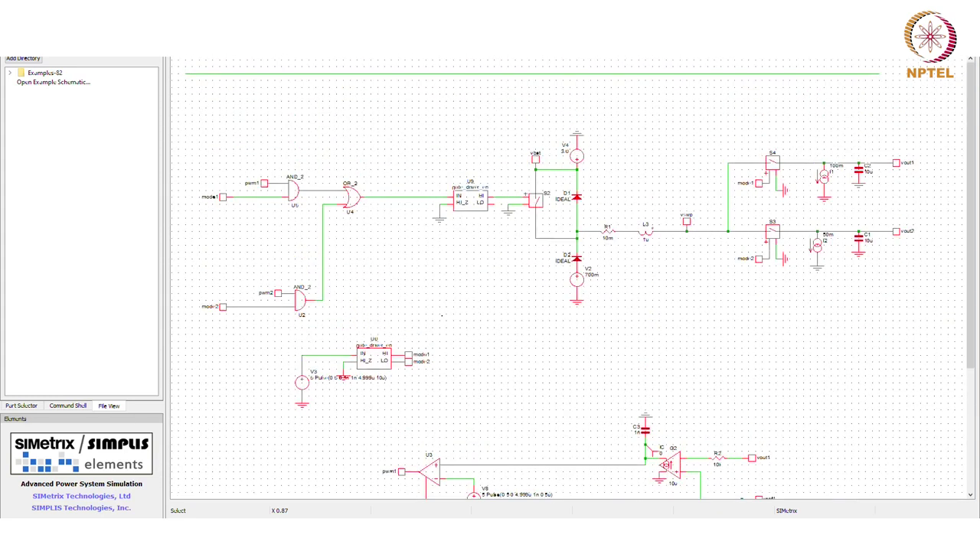